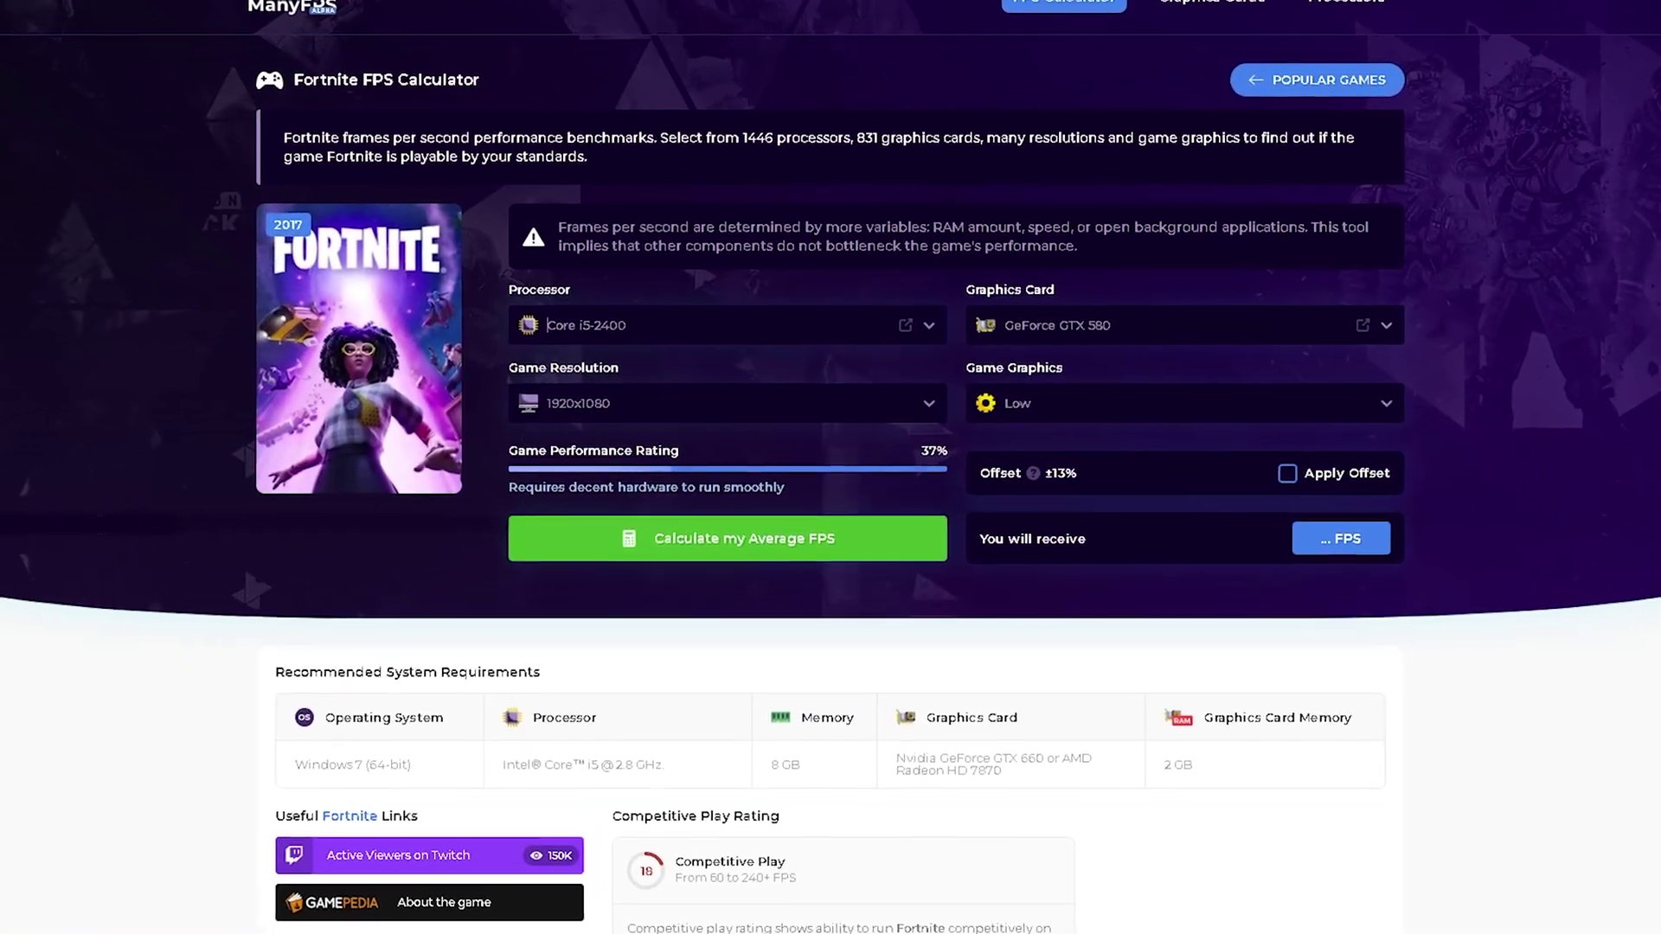
Calculate Fortnite FPS for the Core i5-2400, GTX 580 at 1920x1080 Low, yielding 92 FPS
click(695, 331)
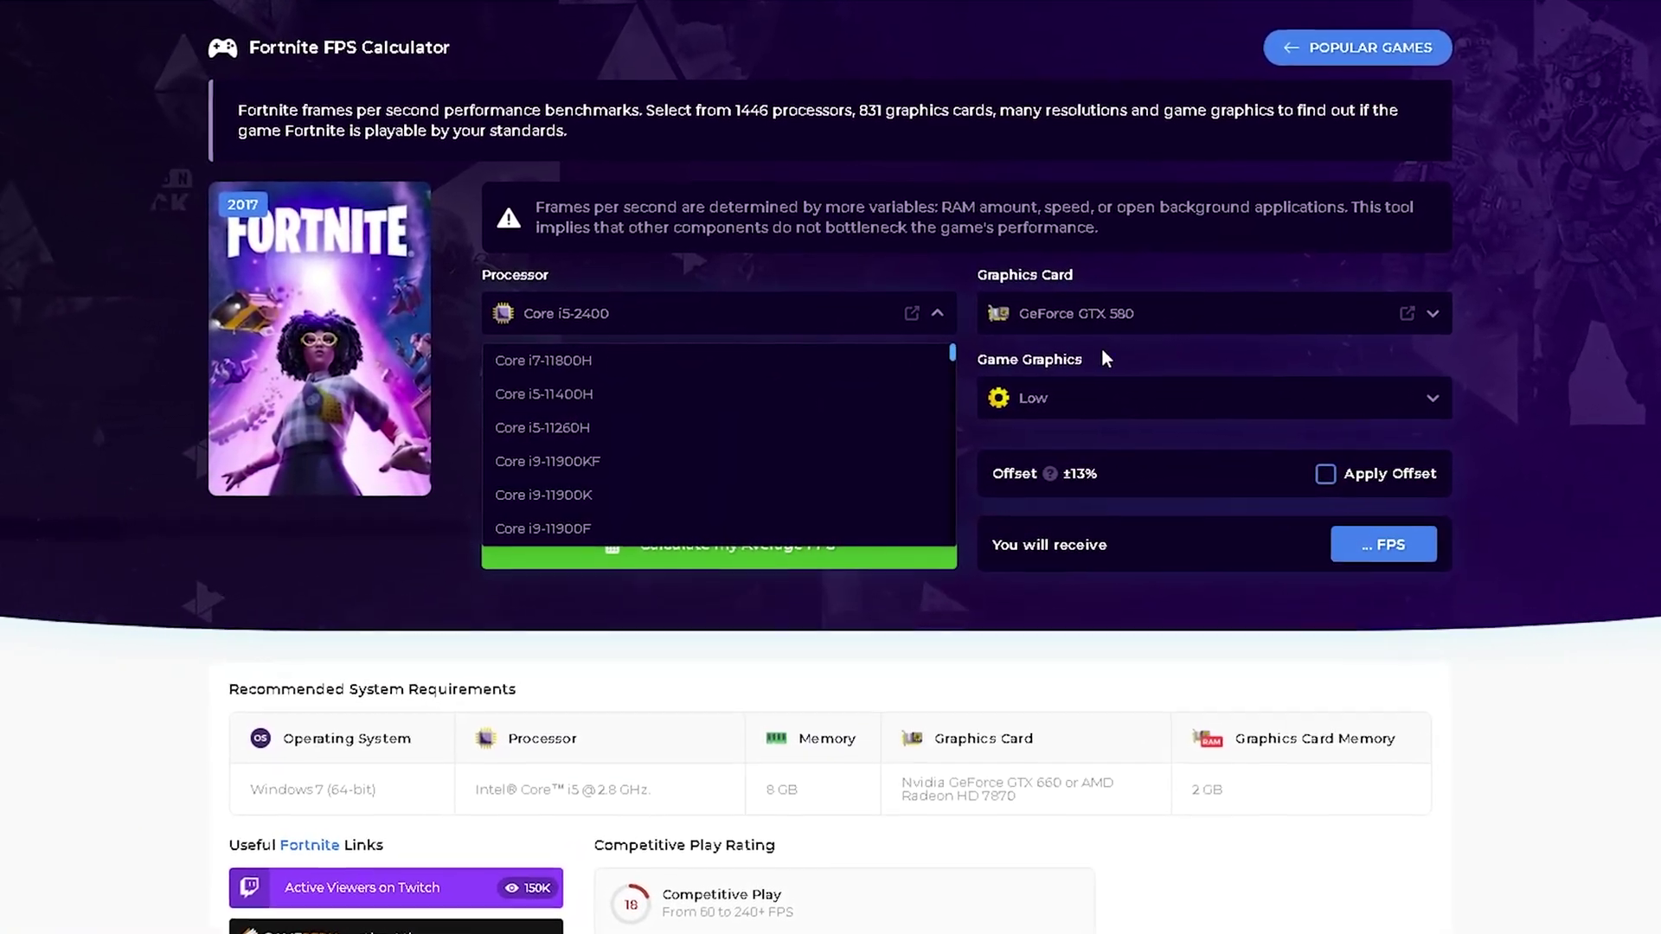
click(688, 320)
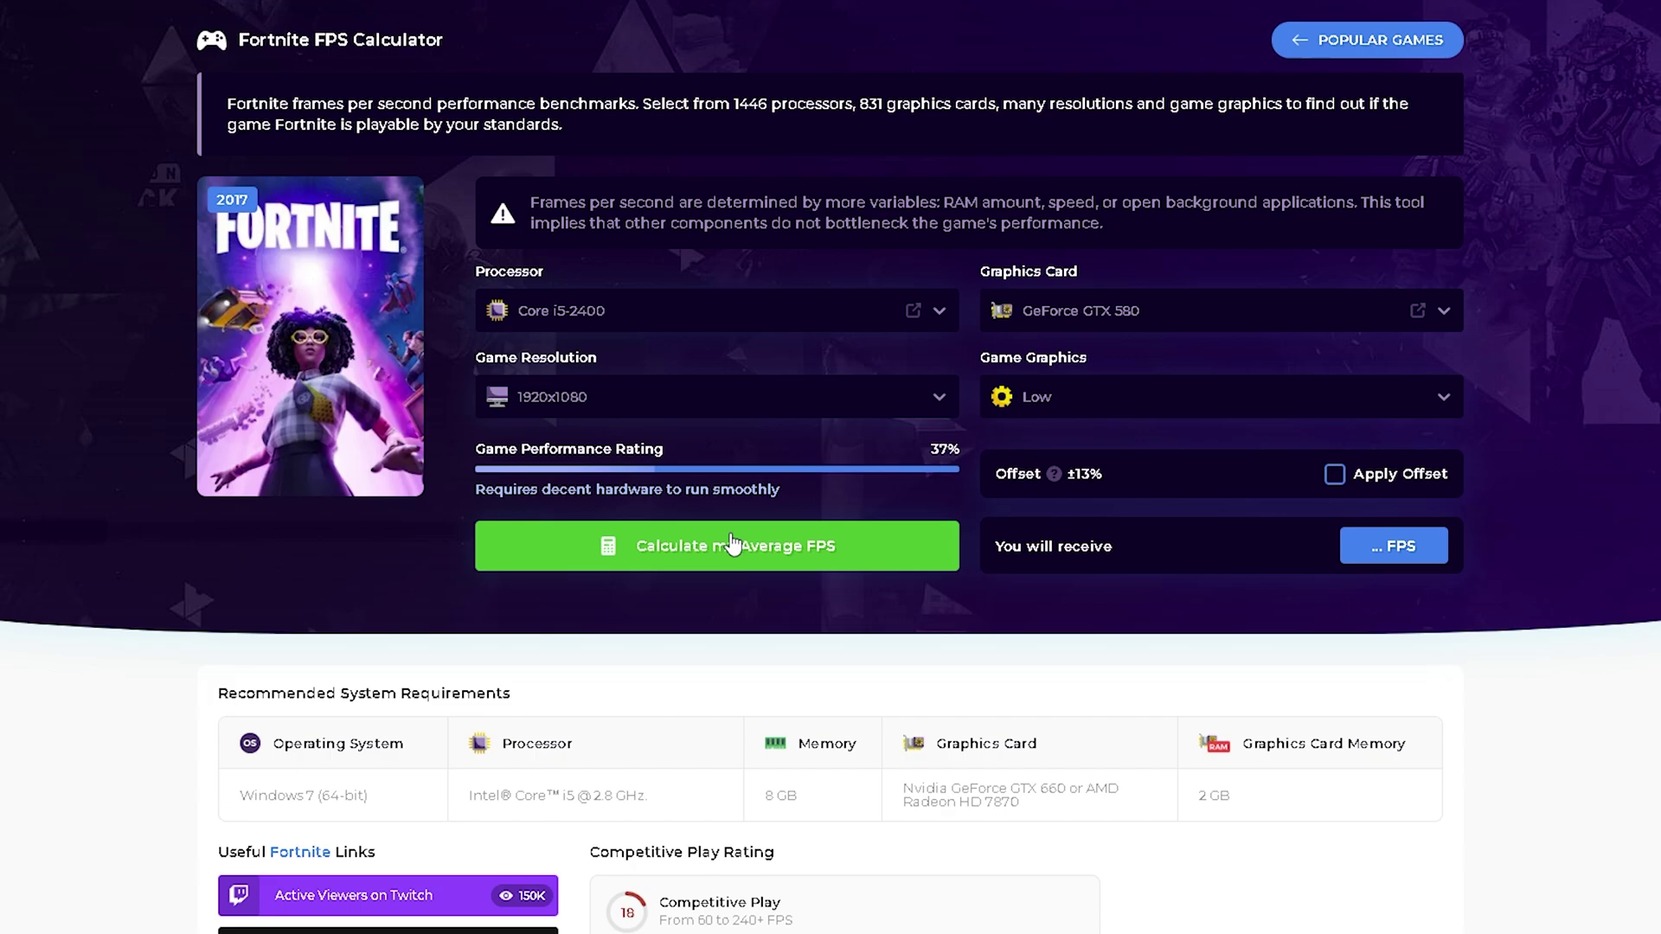
click(692, 568)
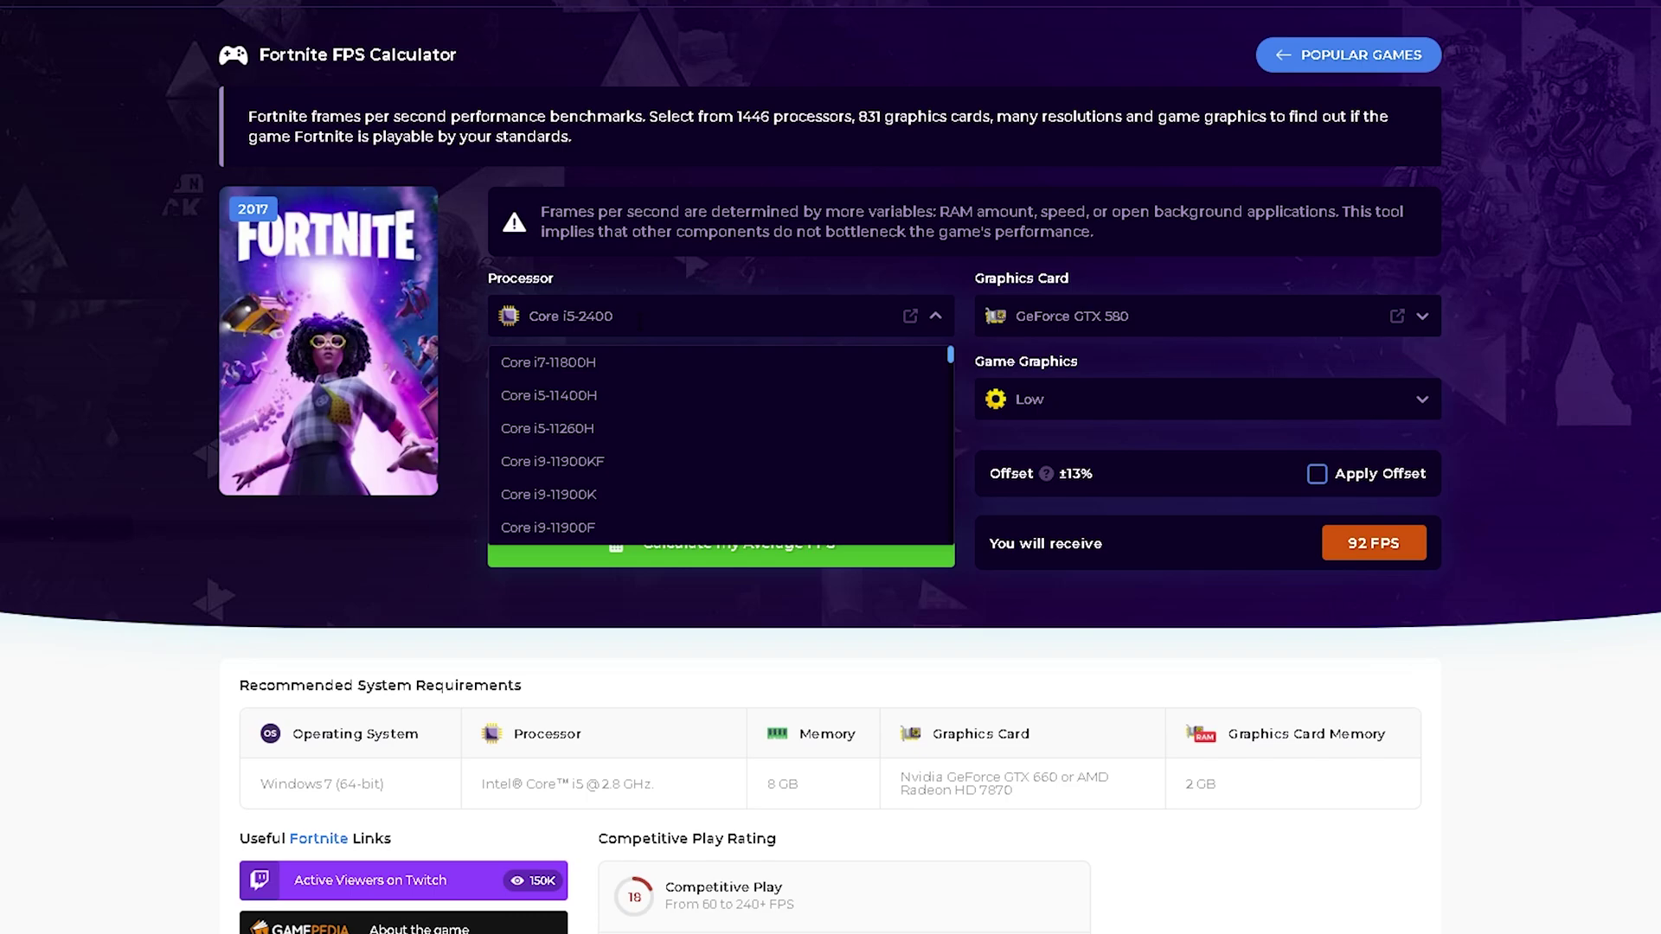
text(i7 4)
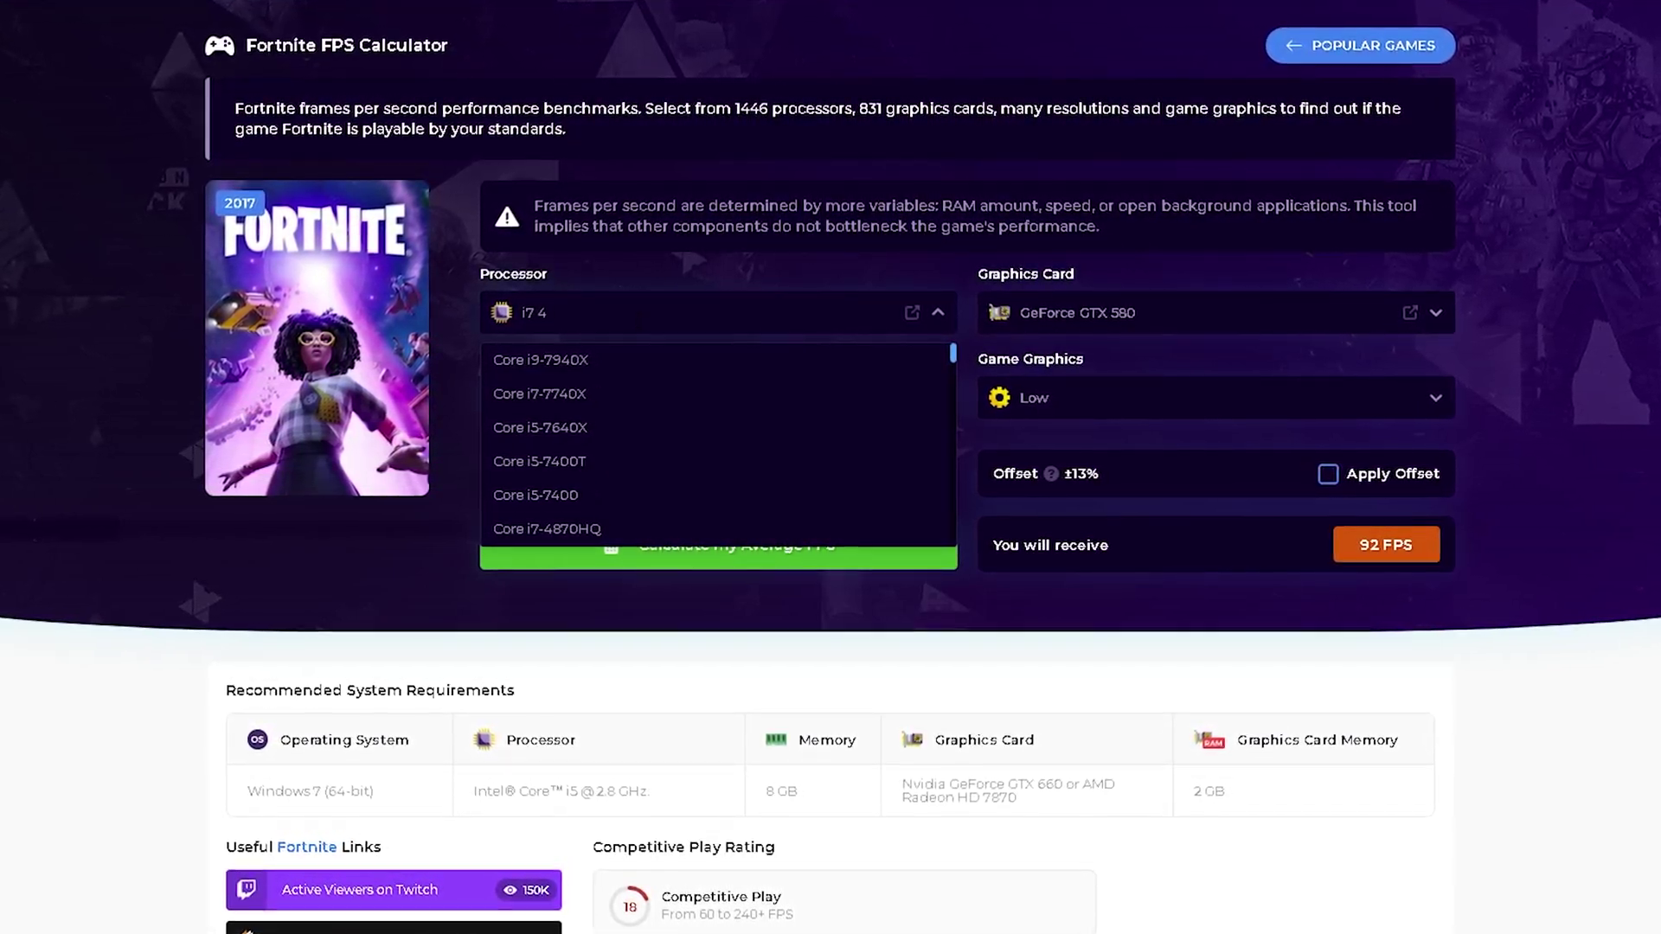
text(7)
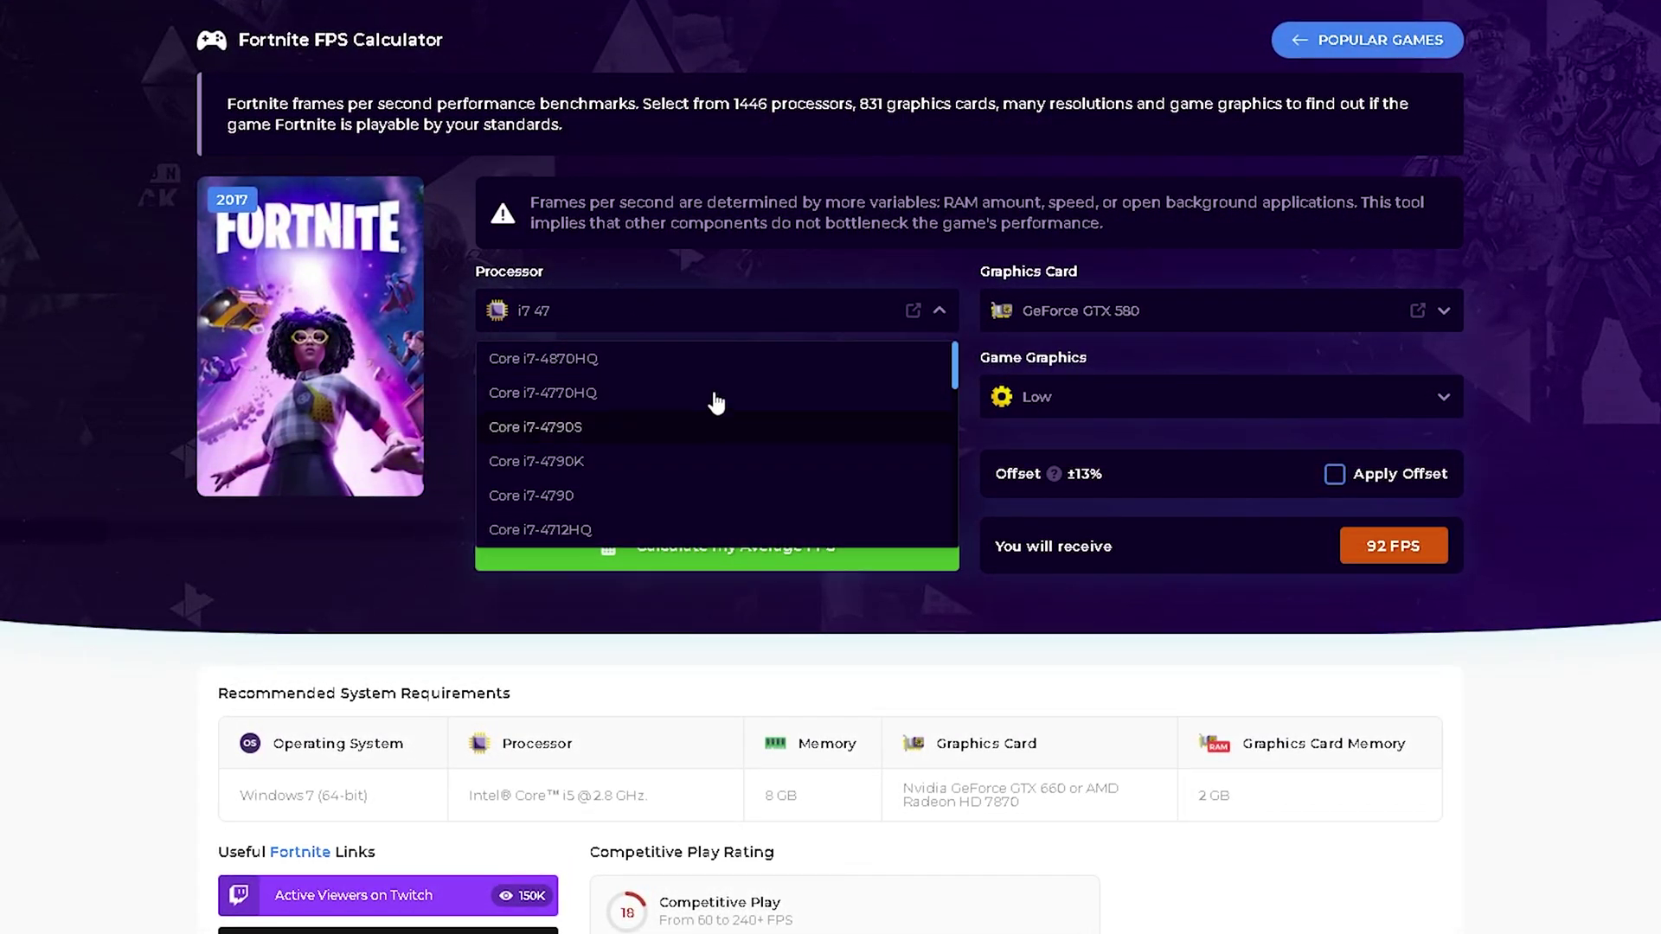
Select Core i7-4790K as the processor and GeForce GTX 1650 GDDR6 as the graphics card
click(583, 463)
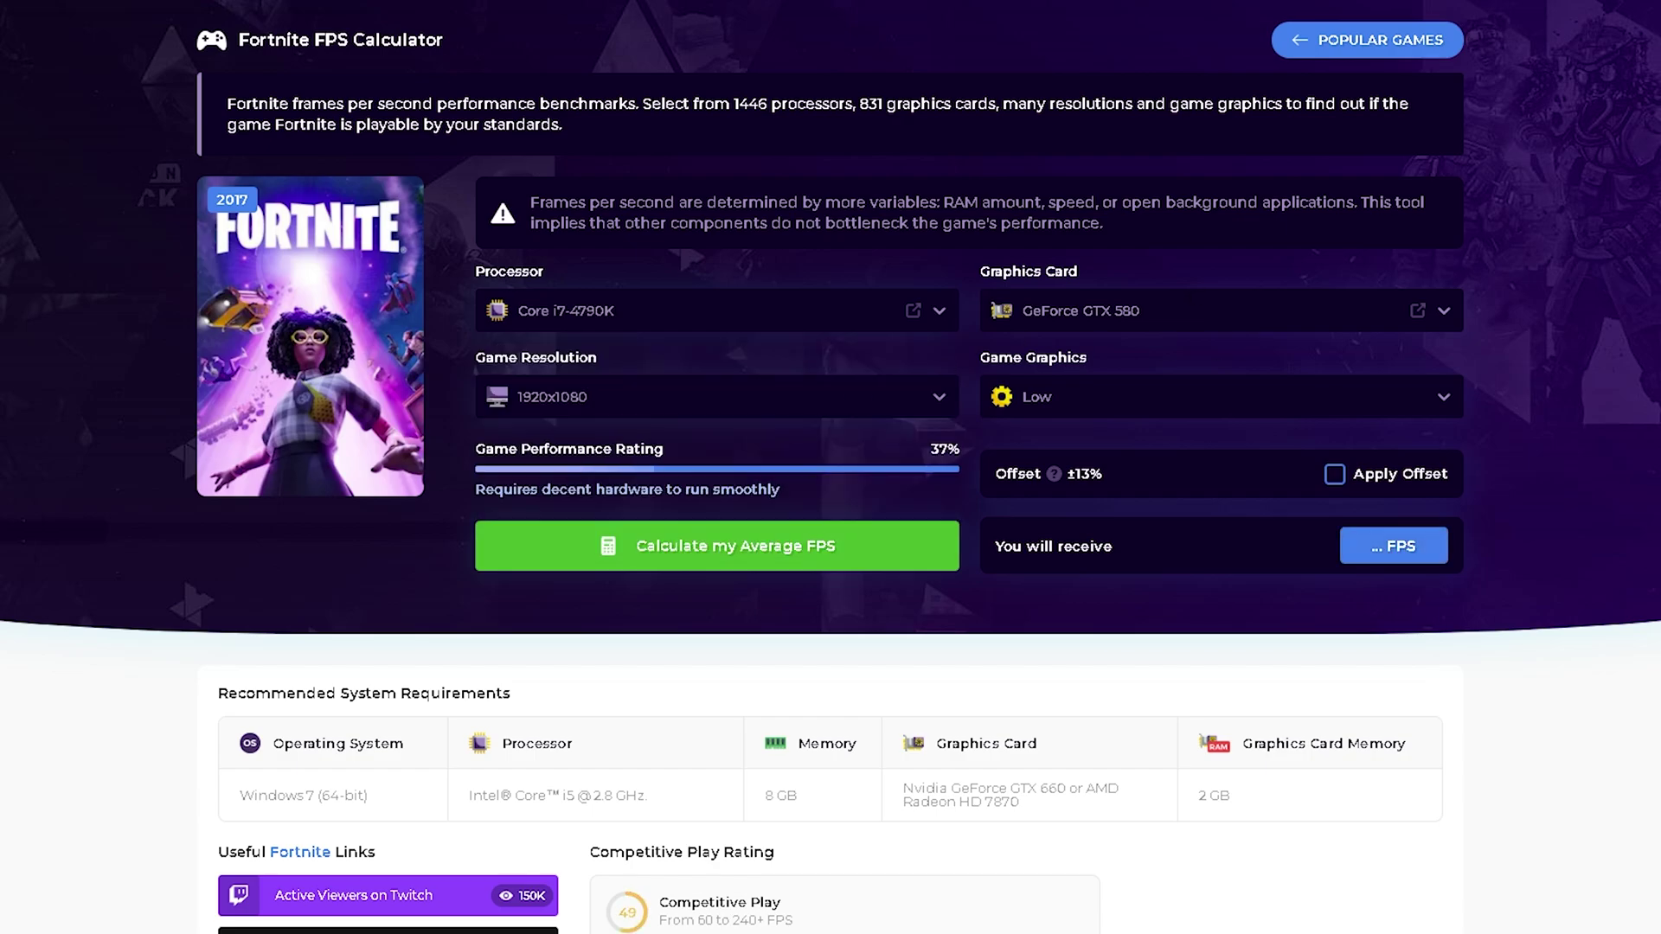
click(1168, 310)
text(1)
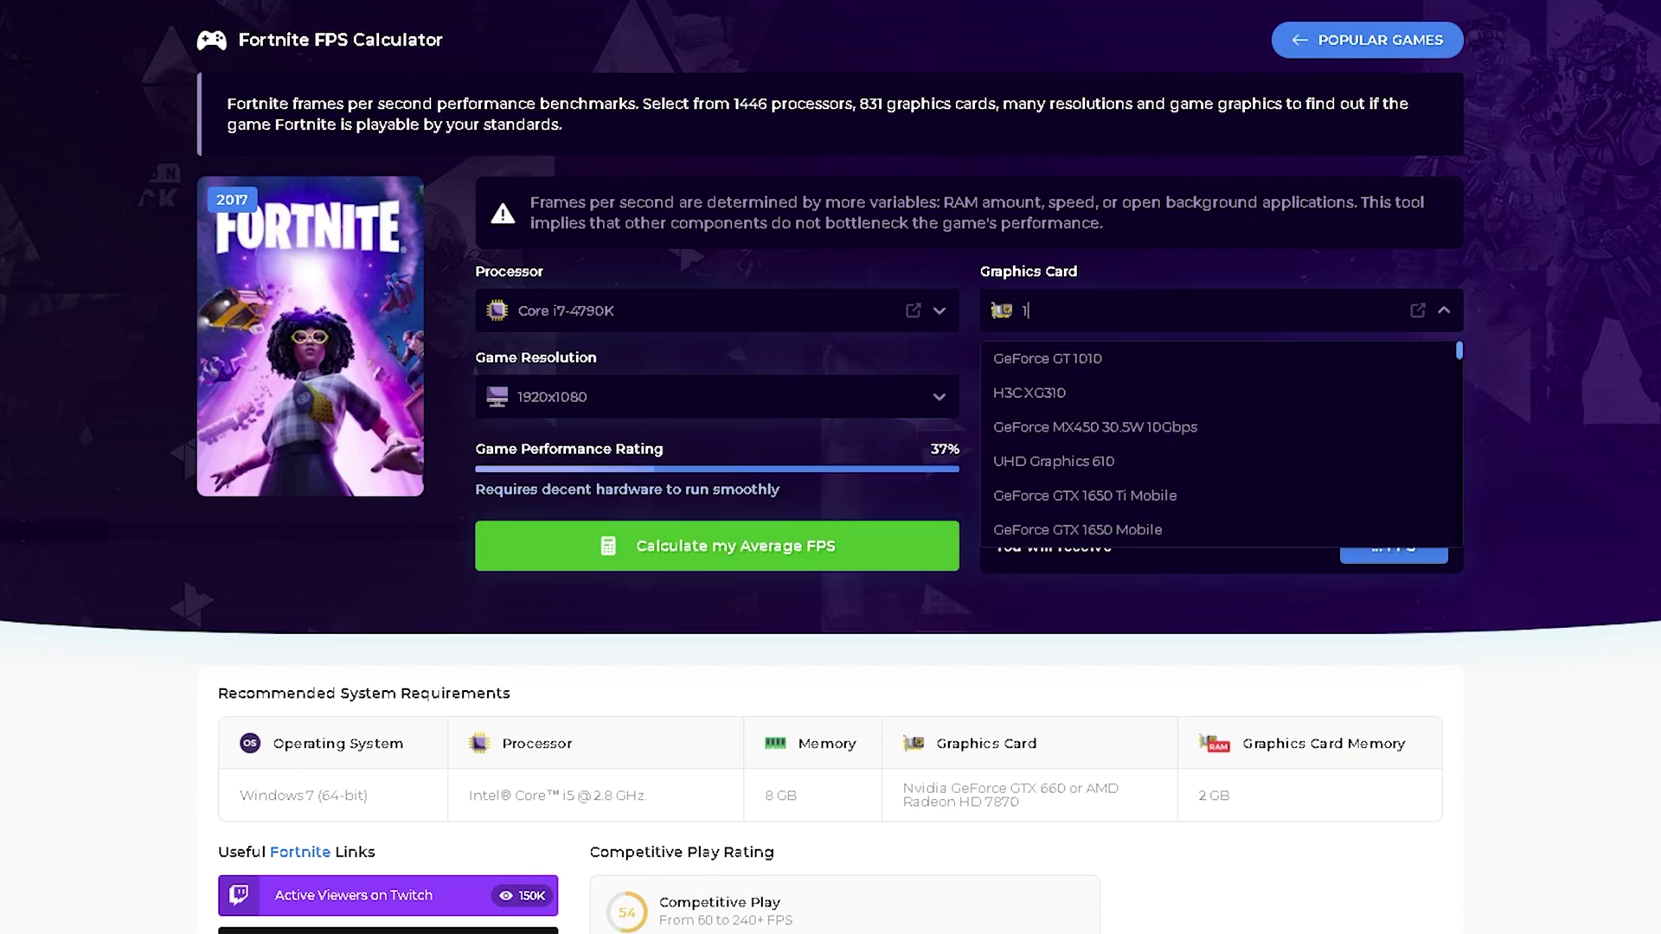
text(650)
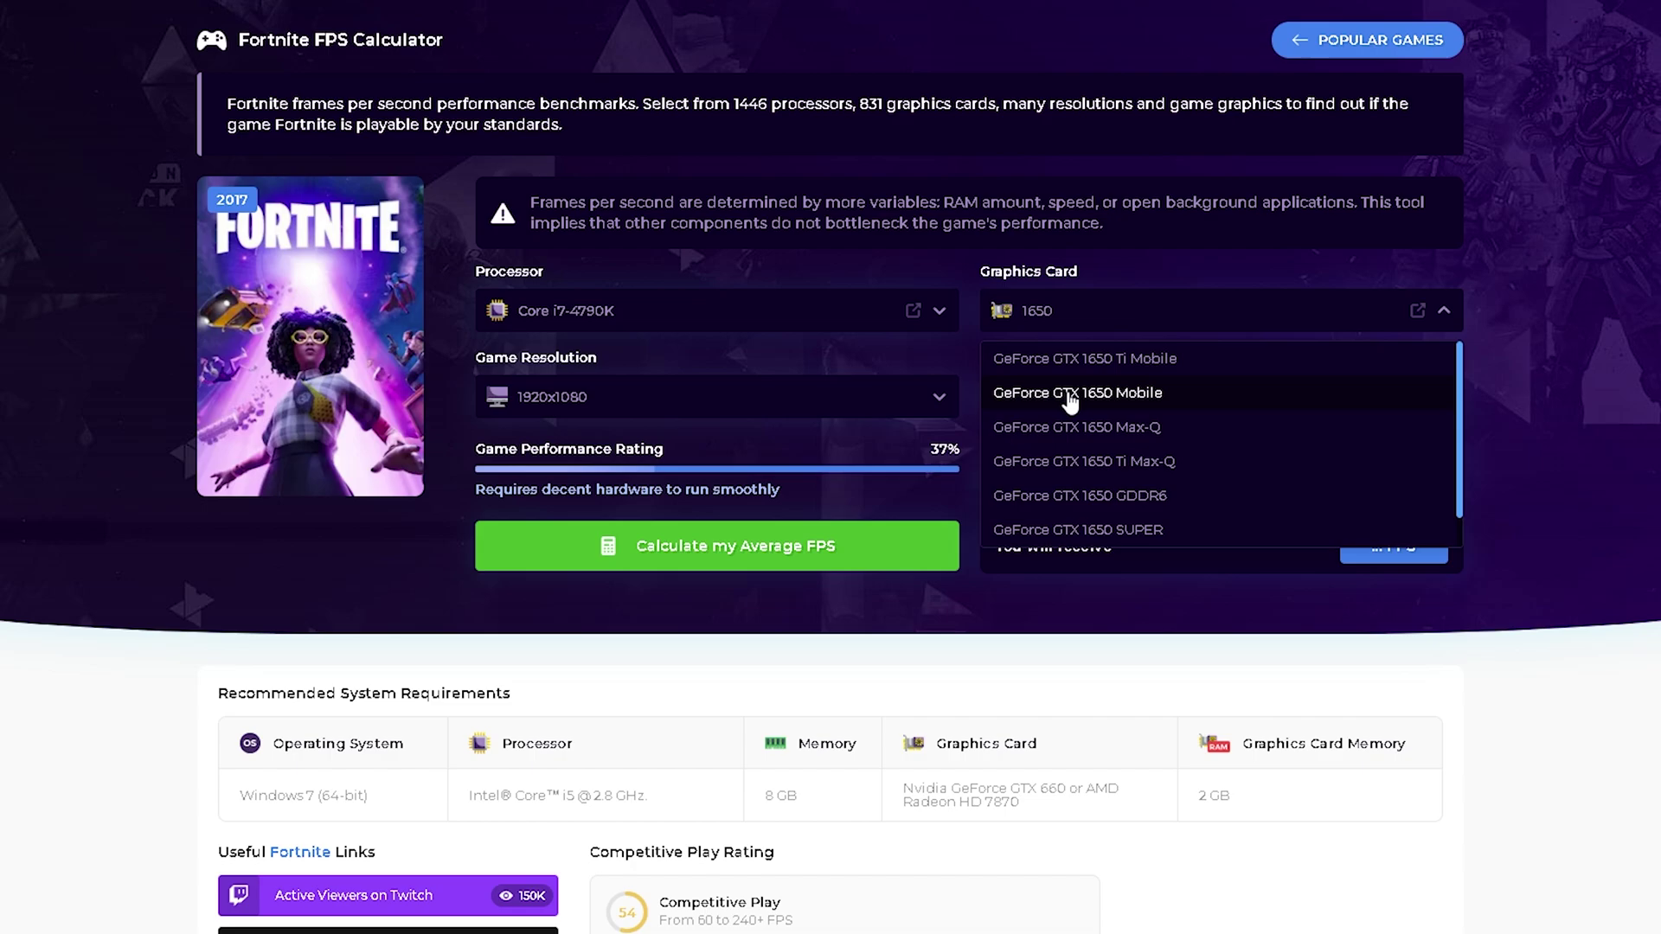
scroll(1025, 471, down, 1)
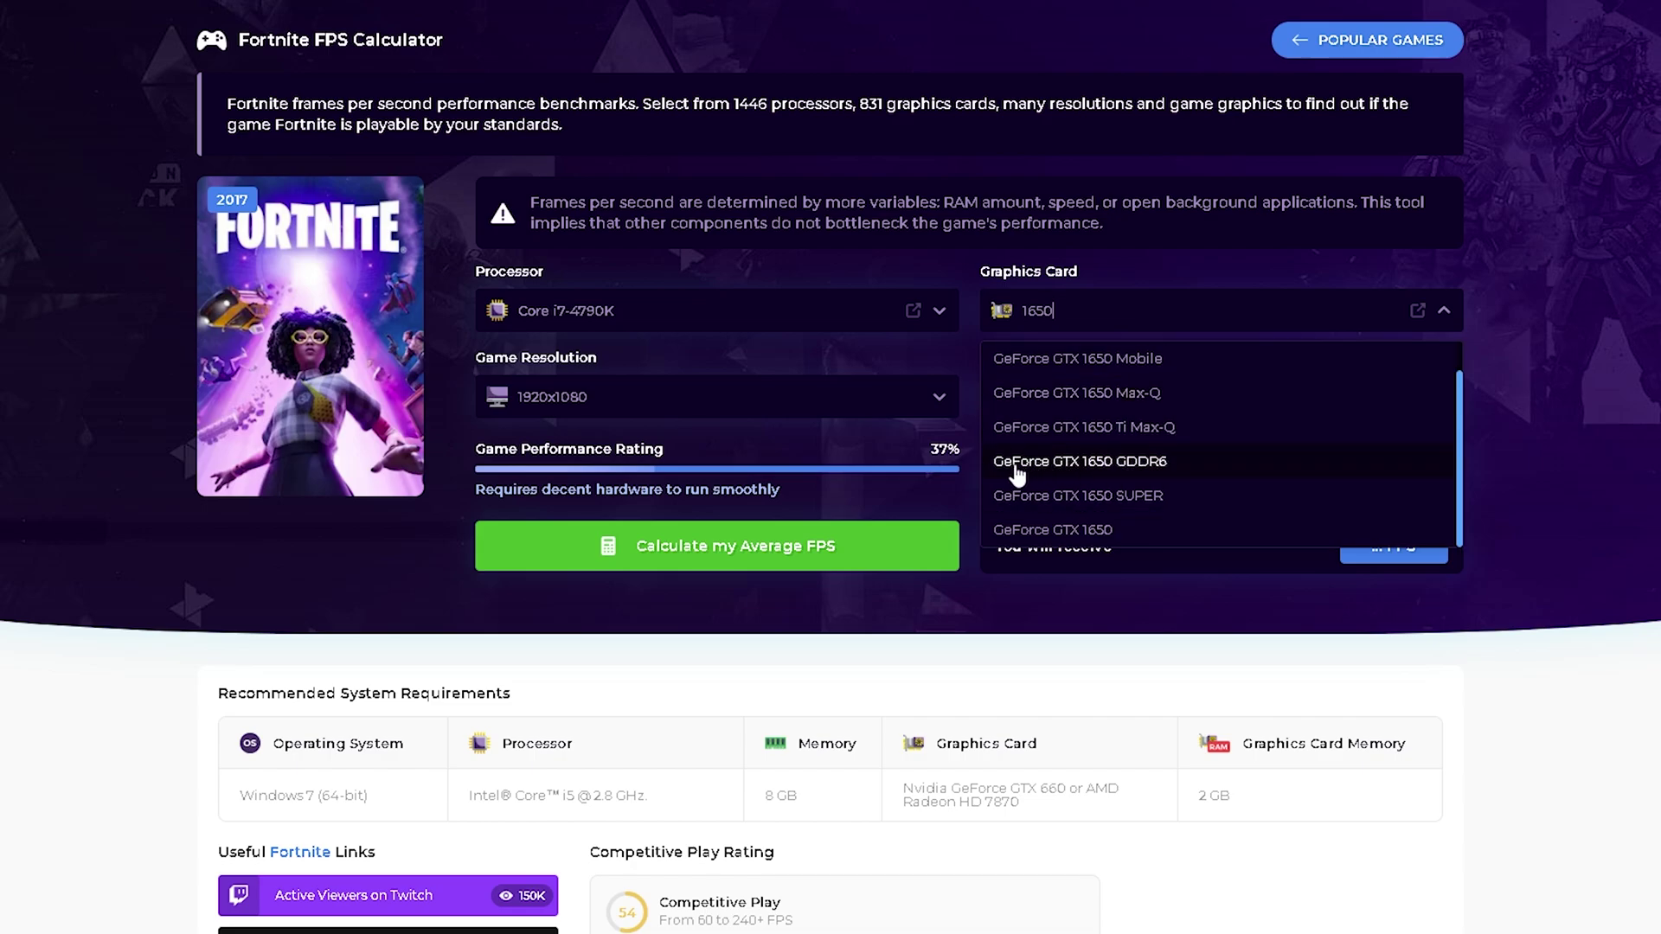
click(1091, 470)
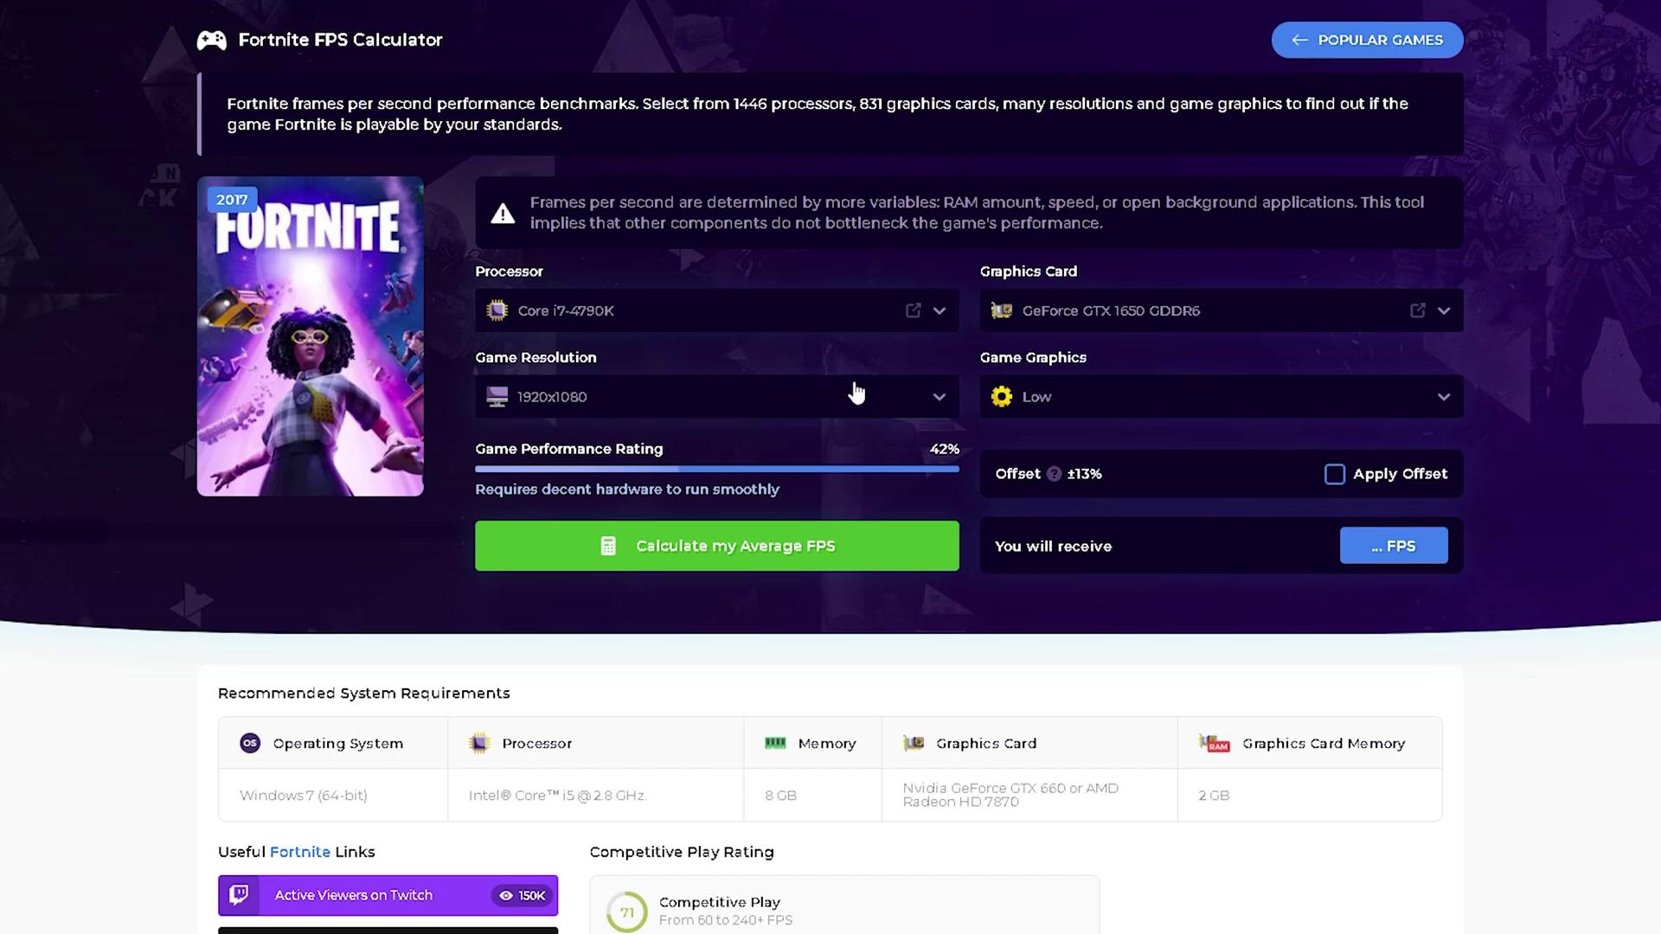
Recalculate Fortnite FPS for the i7-4790K and GTX 1650 GDDR6, getting 189 FPS
click(784, 555)
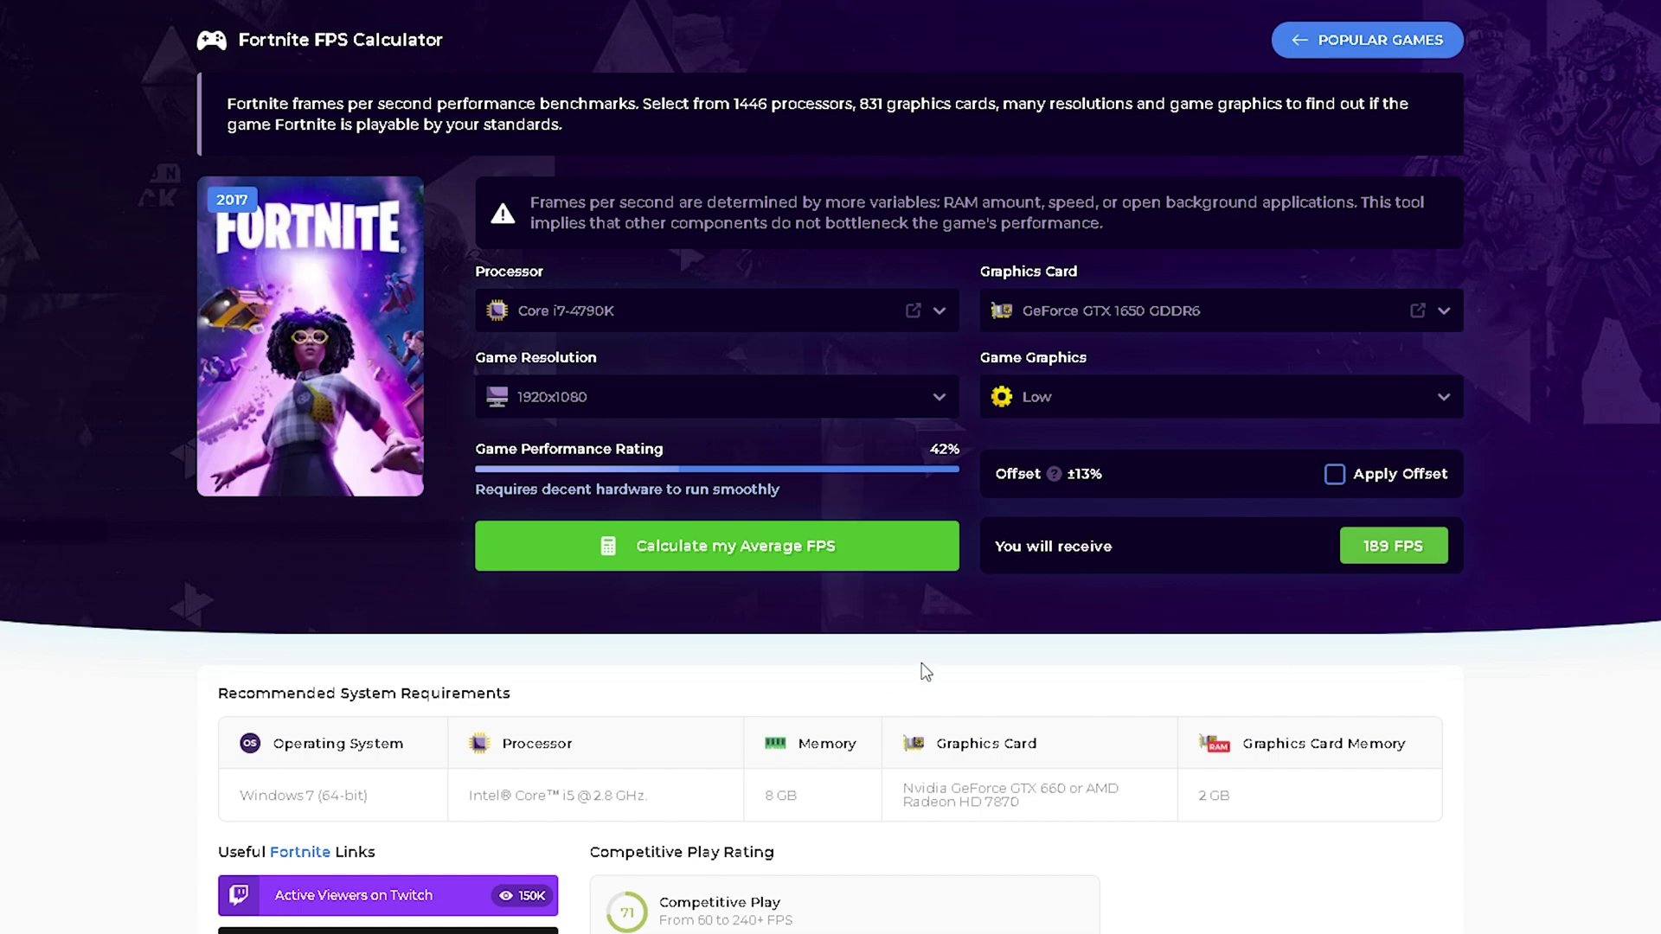
scroll(930, 382, down, 5)
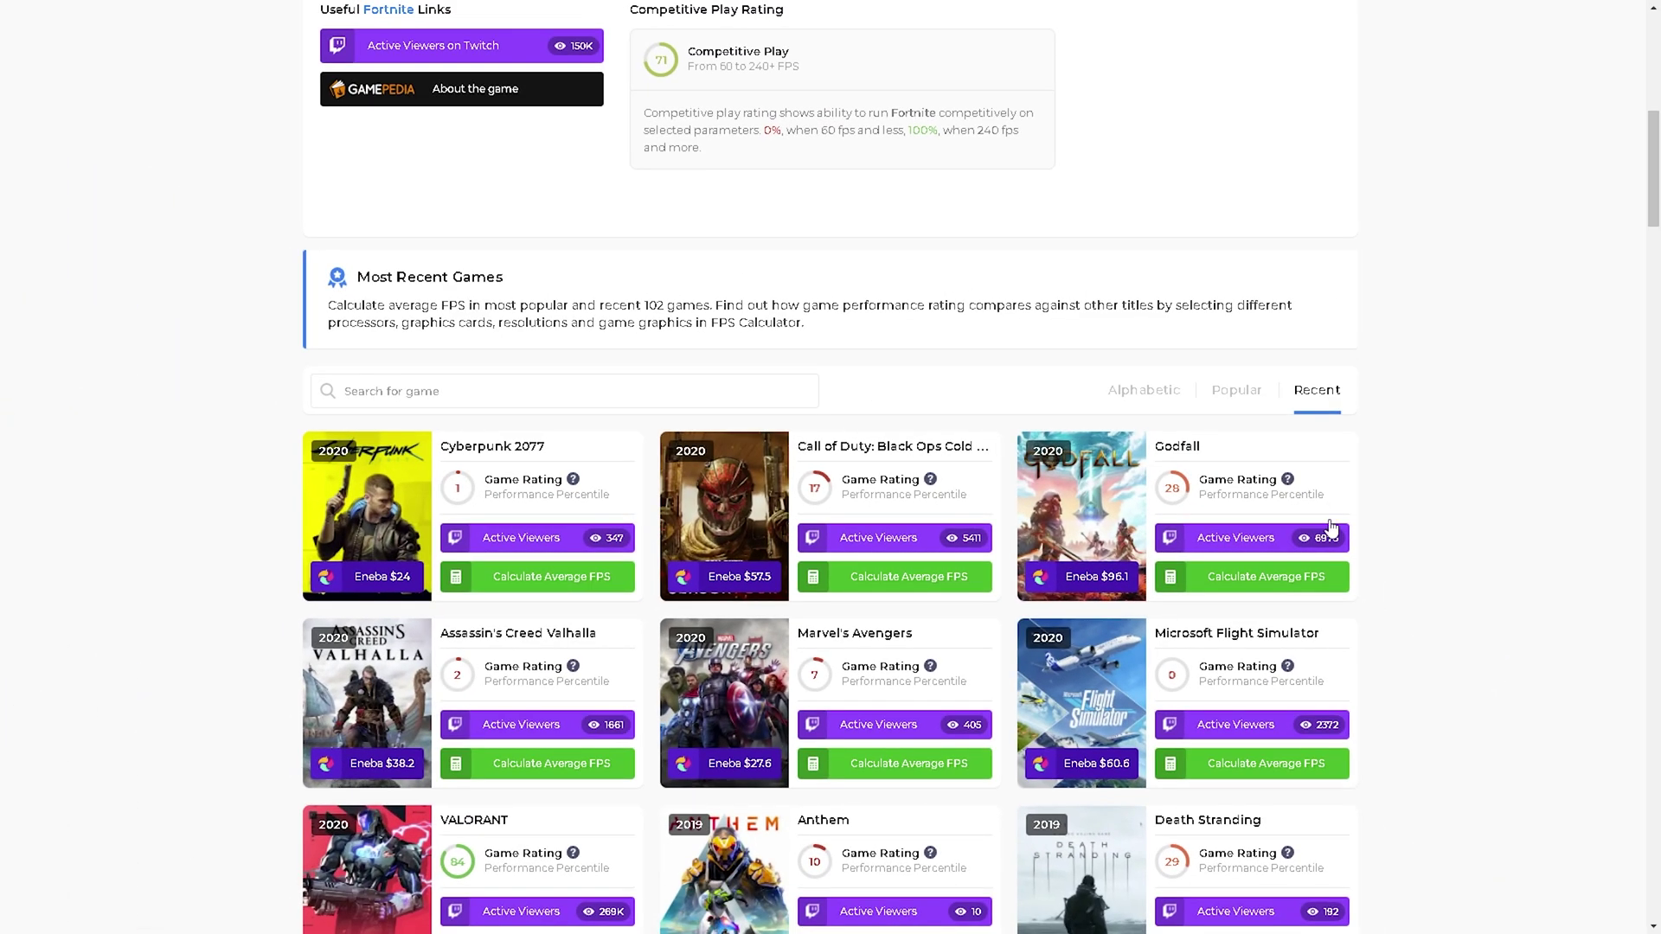
scroll(552, 401, down, 1)
scroll(493, 449, down, 2)
scroll(186, 459, up, 2)
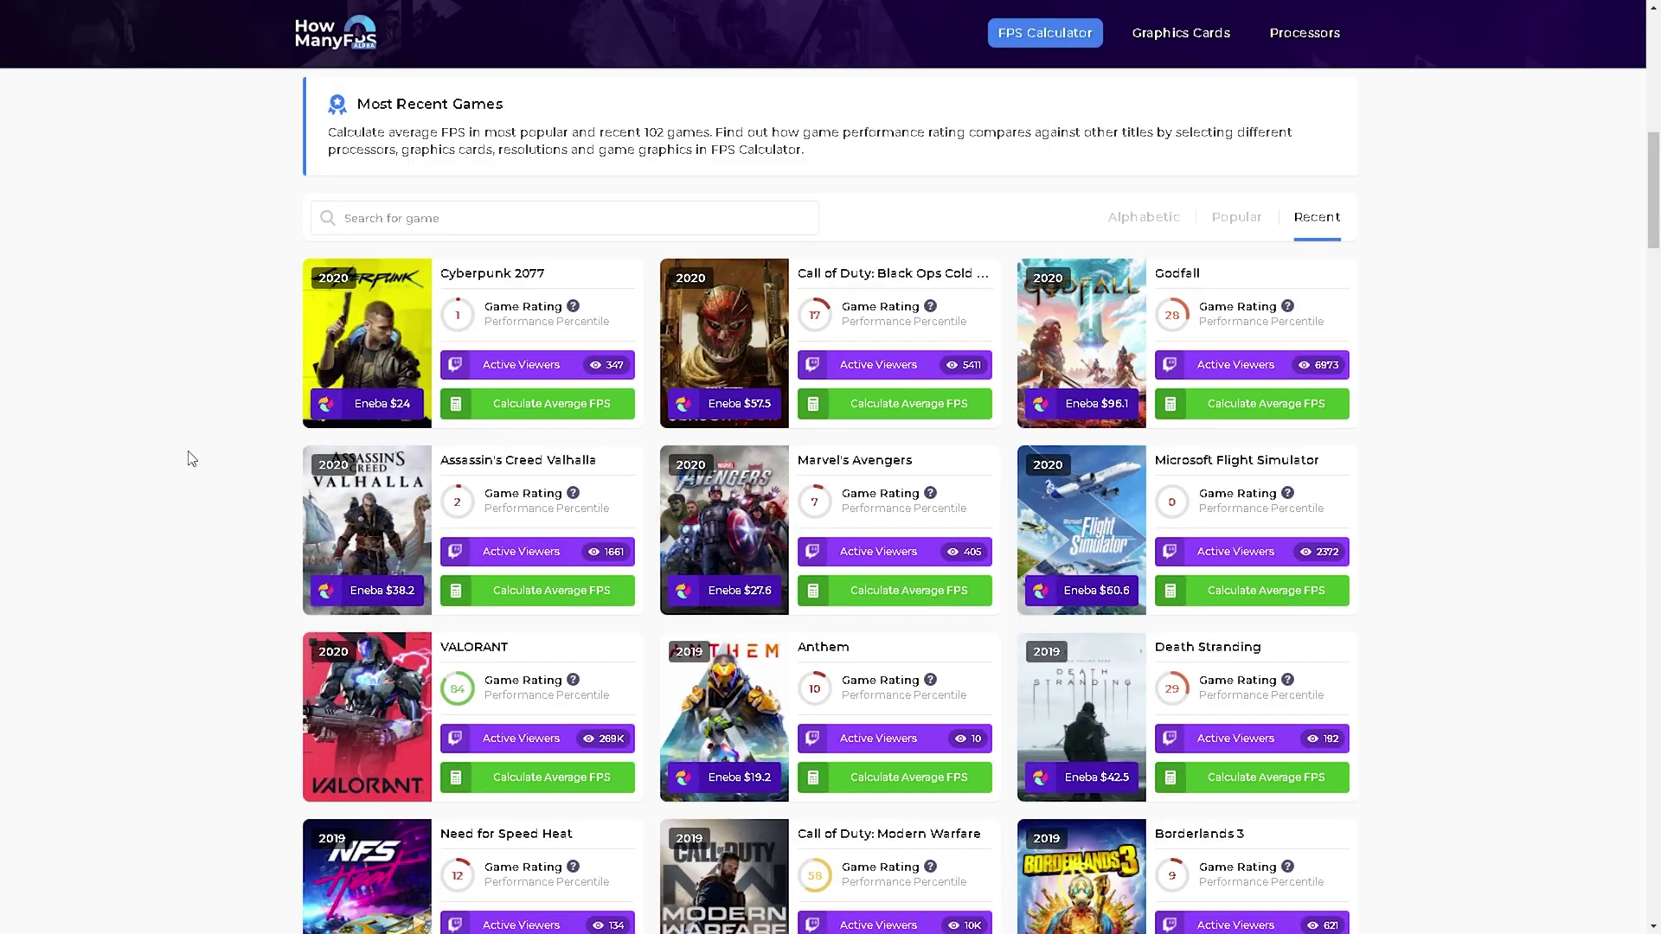
scroll(165, 364, down, 2)
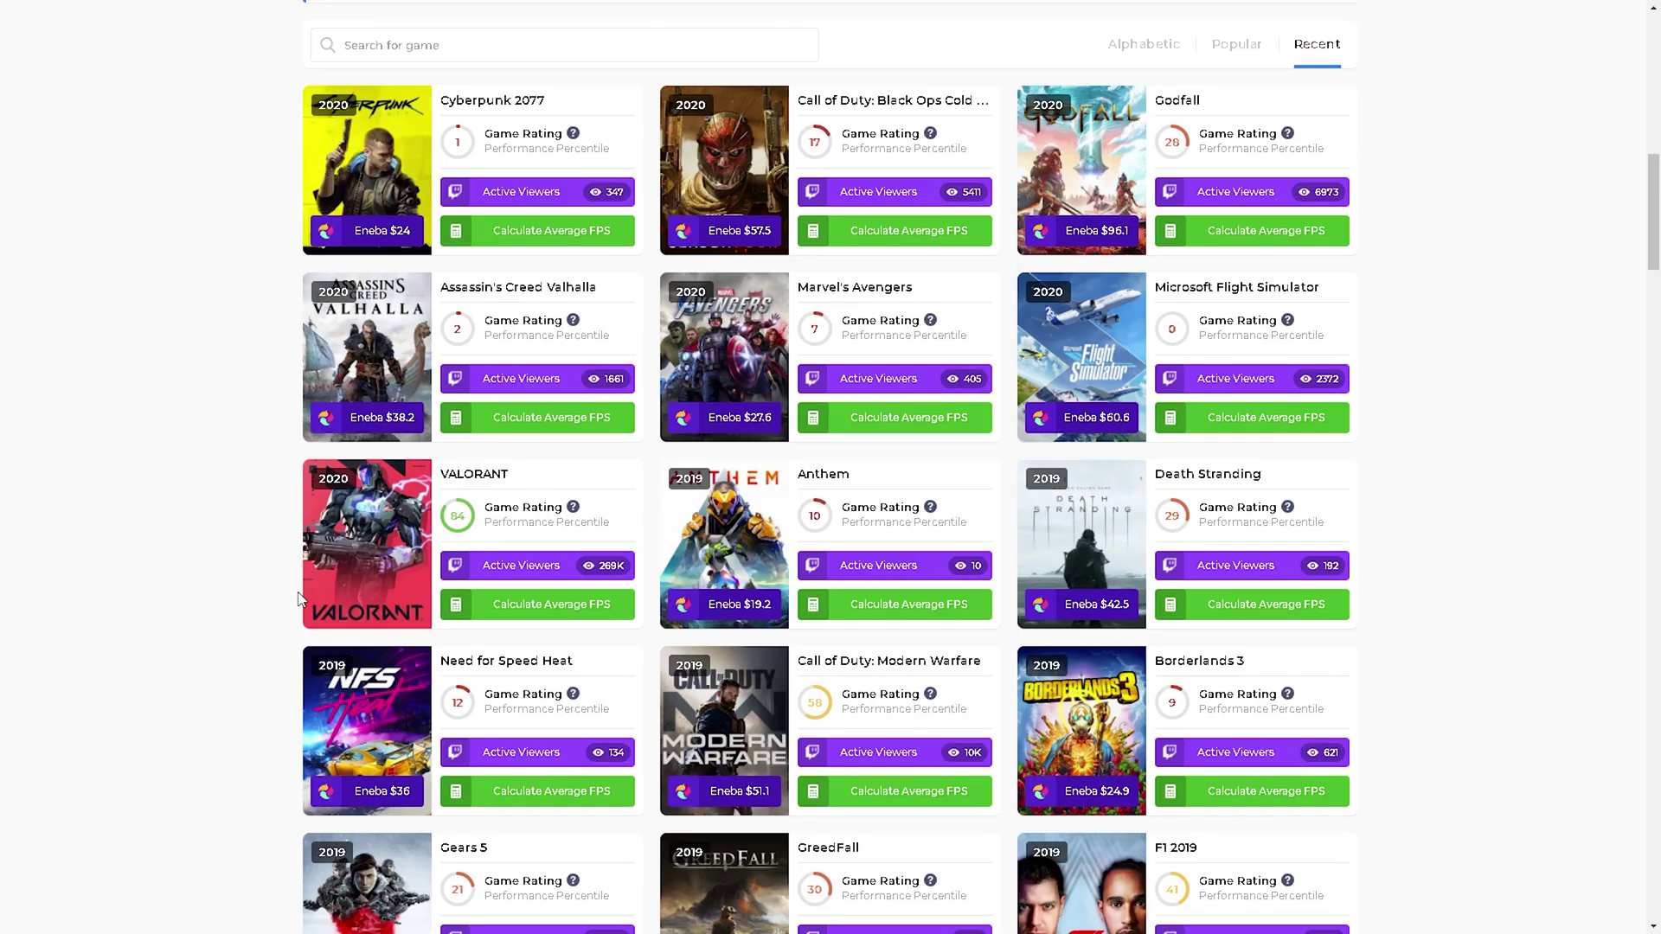
Open the VALORANT game card from Most Recent Games, keeping the i7-4790K and GTX 1650 GDDR6
click(537, 608)
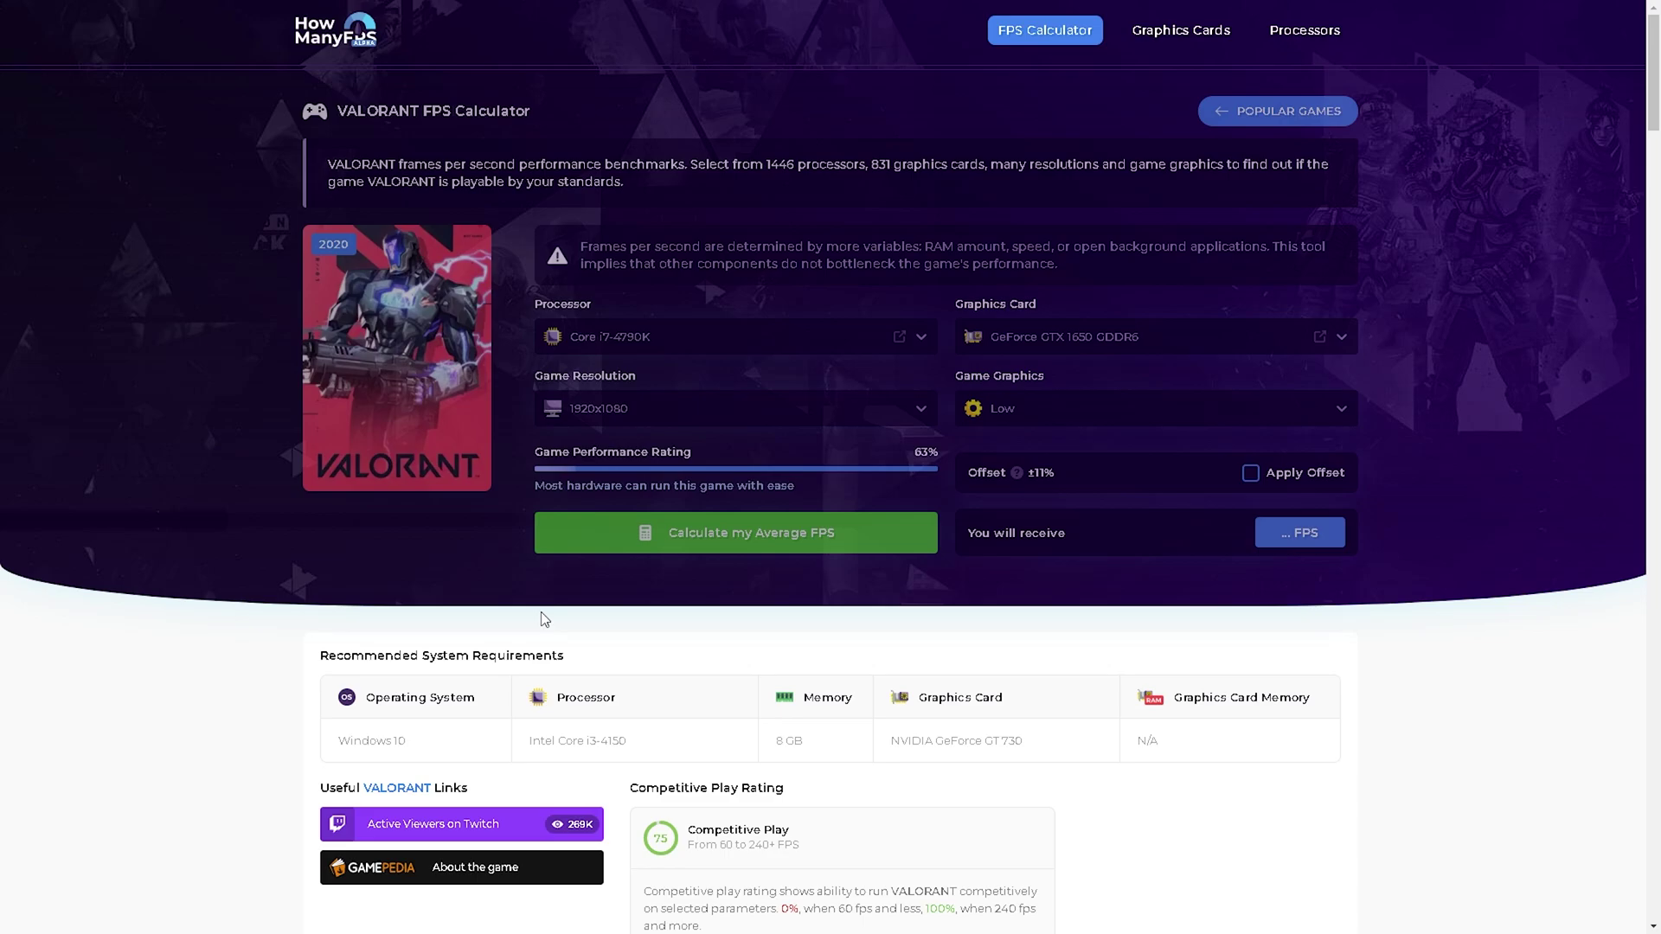